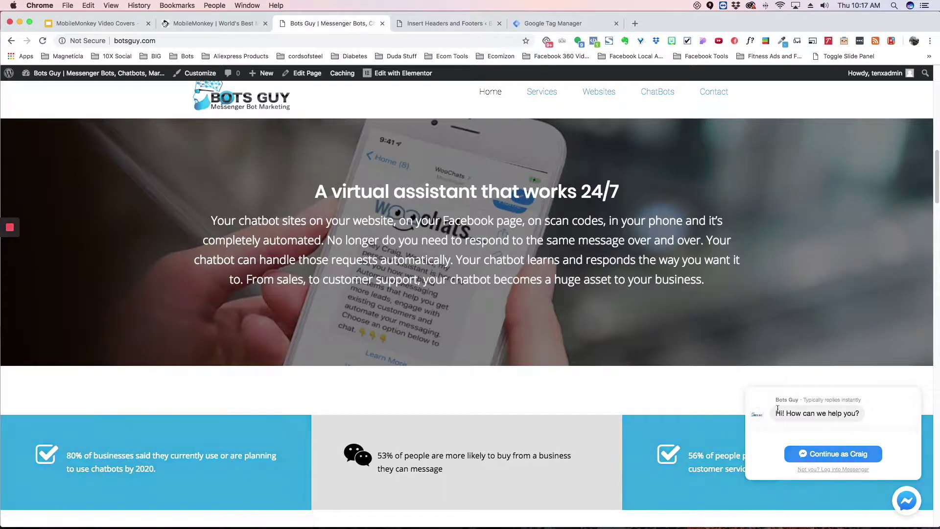
# Look over the botsguy.com homepage and continue into the chat from its Messenger widget
pyautogui.scroll(-1, 484, 376)
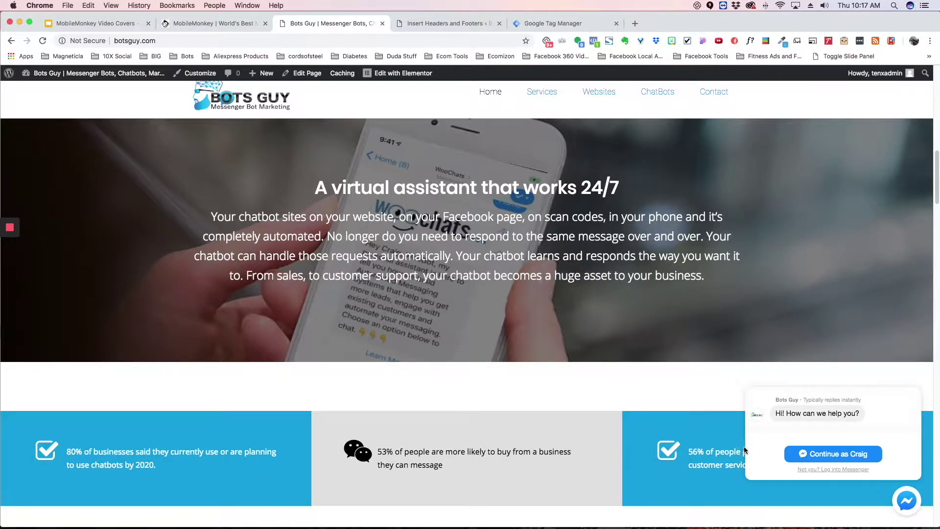
pyautogui.click(835, 455)
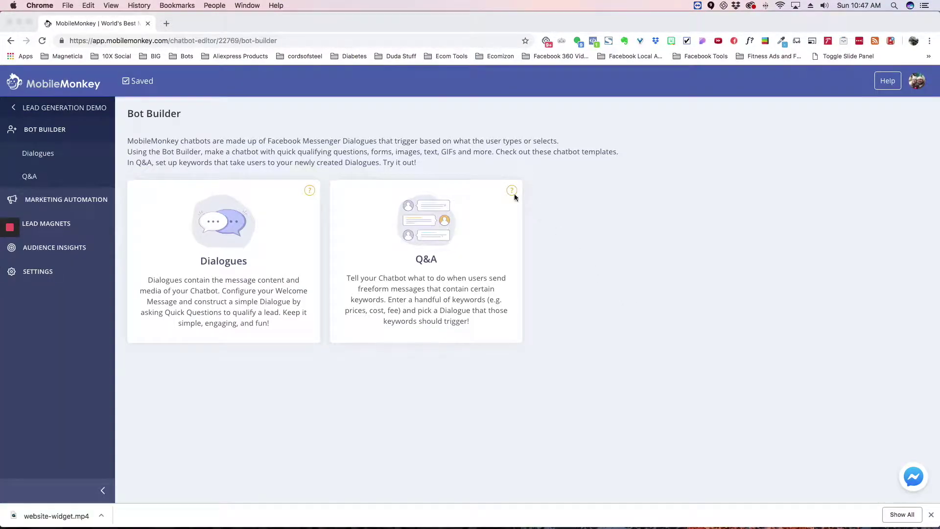
# Add a Customer Chat Widget as a new HTML element among the chatbot's lead magnets
pyautogui.click(53, 225)
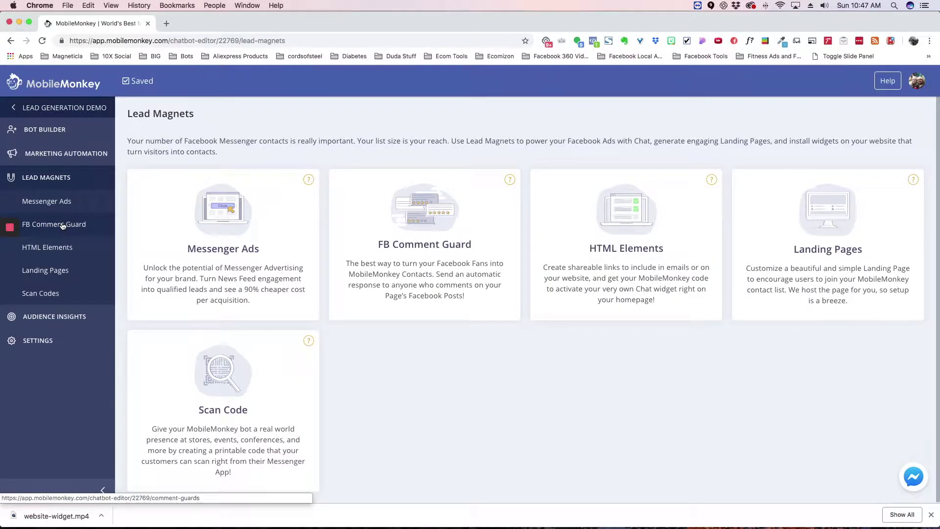
pyautogui.click(56, 251)
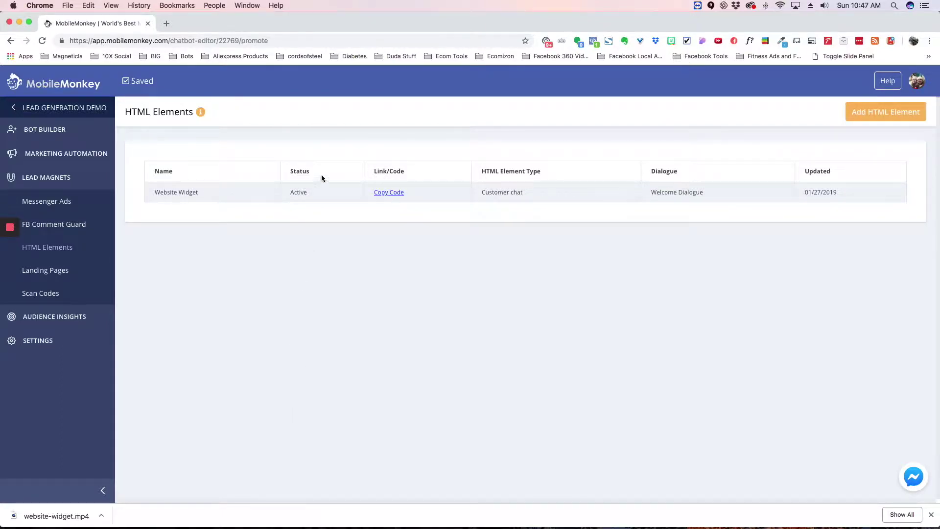
pyautogui.click(883, 116)
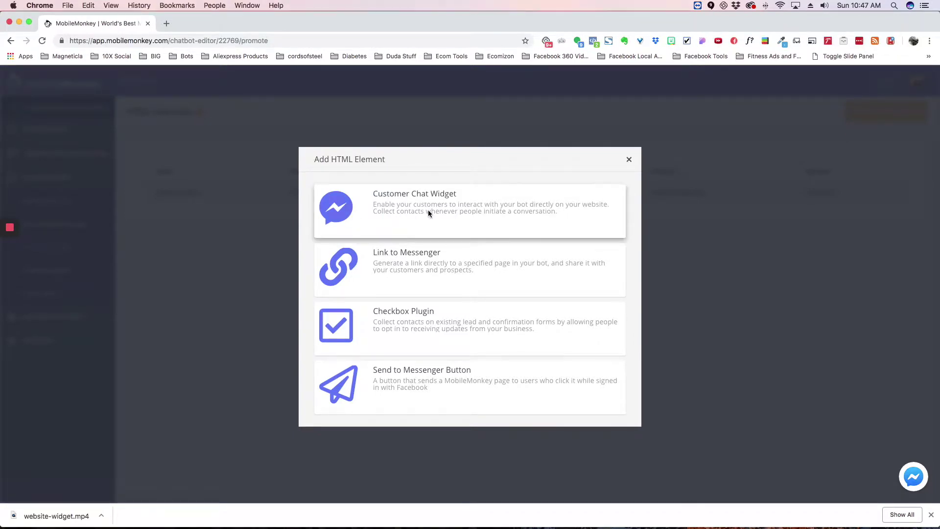
pyautogui.click(428, 212)
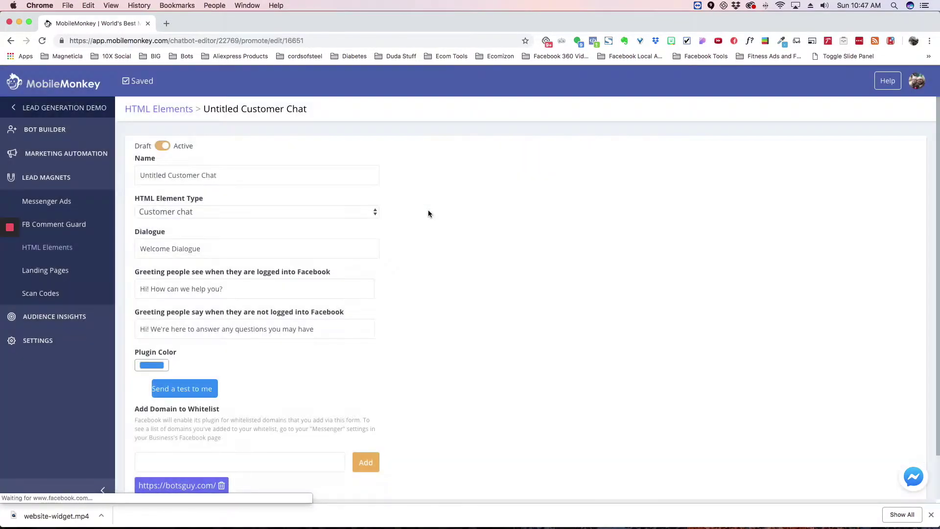
# Name the new customer chat element "Website Chat Widget"
pyautogui.moveTo(236, 175); pyautogui.dragTo(142, 175)
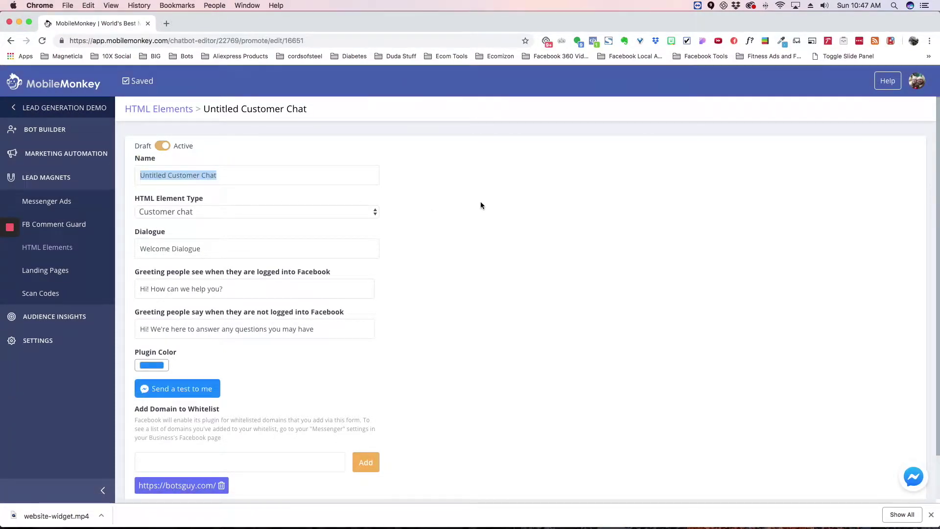
pyautogui.write('Website')
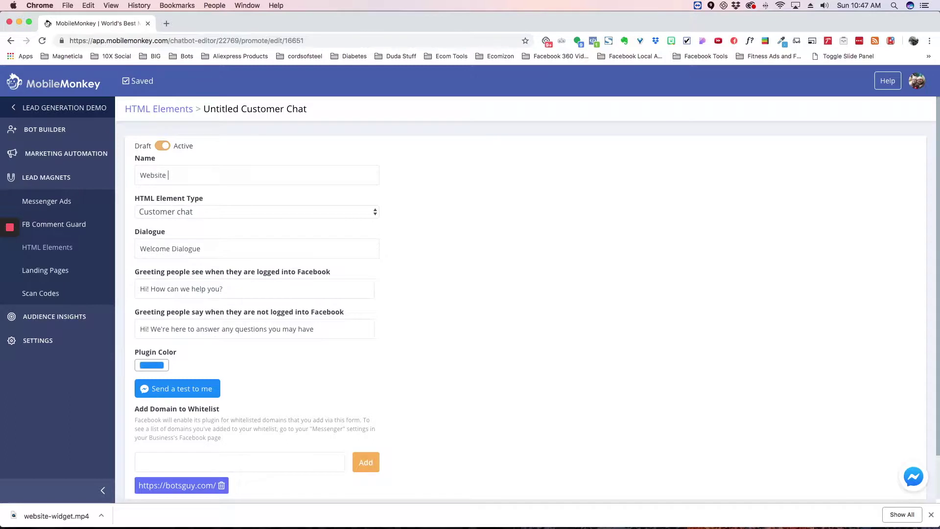
pyautogui.write(' Widget')
pyautogui.click(168, 175)
pyautogui.write('Chat')
pyautogui.click(445, 265)
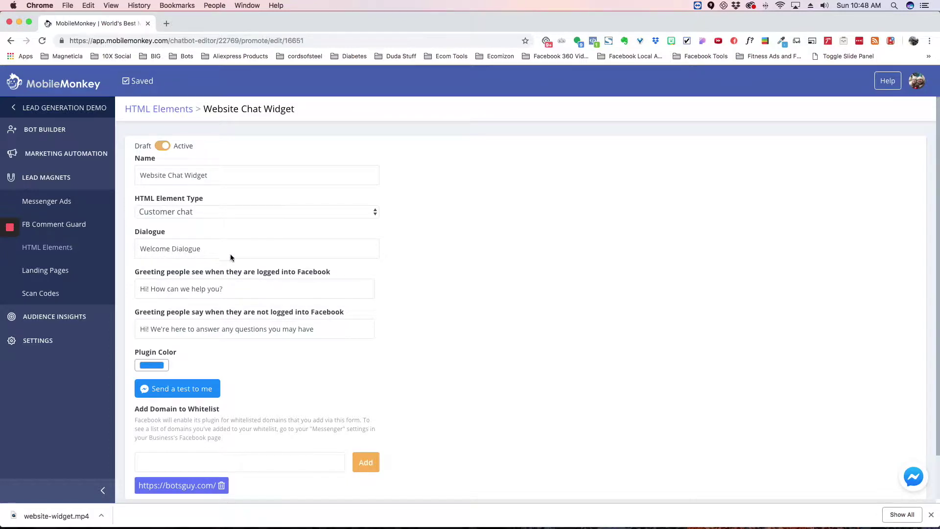
# Review the dialogues available for the widget without changing the selection, and open the support chat bubble to view its greeting
pyautogui.click(253, 255)
pyautogui.scroll(-1, 218, 372)
pyautogui.scroll(-10, 221, 378)
pyautogui.scroll(10, 219, 374)
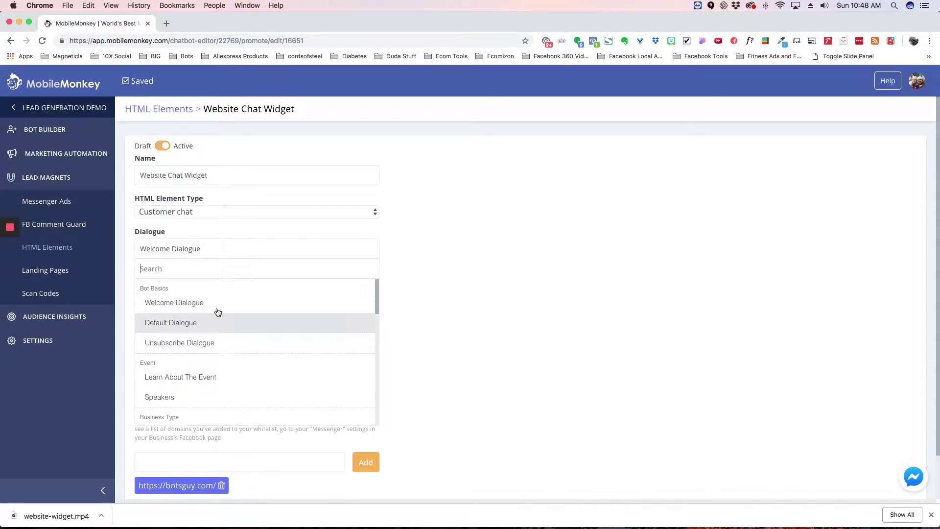
pyautogui.click(449, 283)
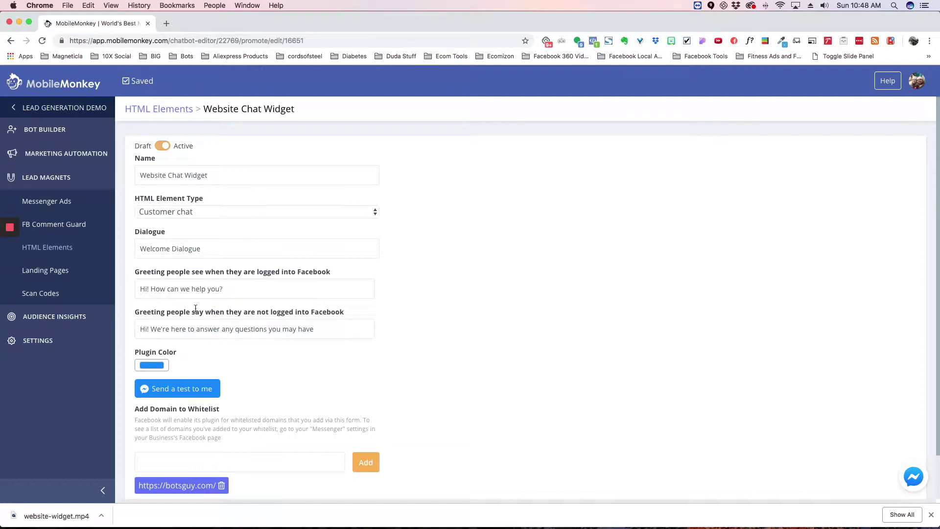
pyautogui.click(912, 477)
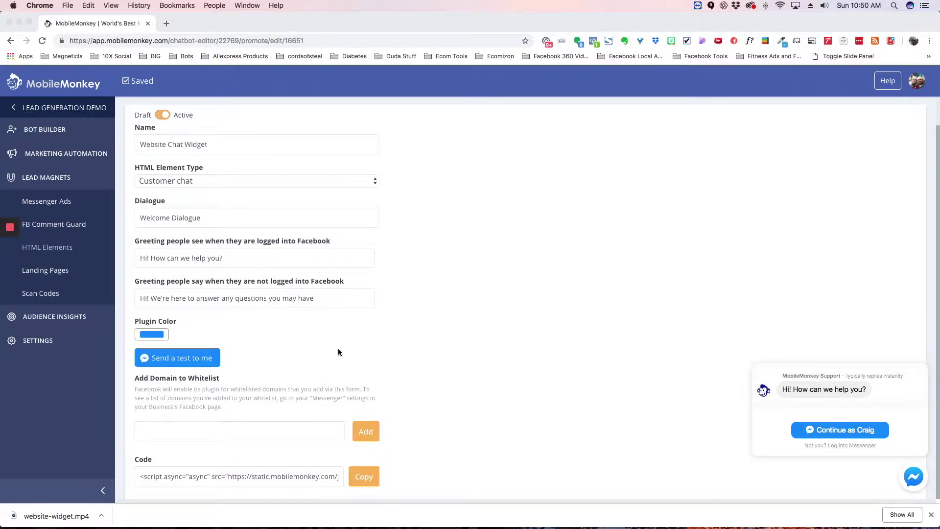
pyautogui.click(191, 434)
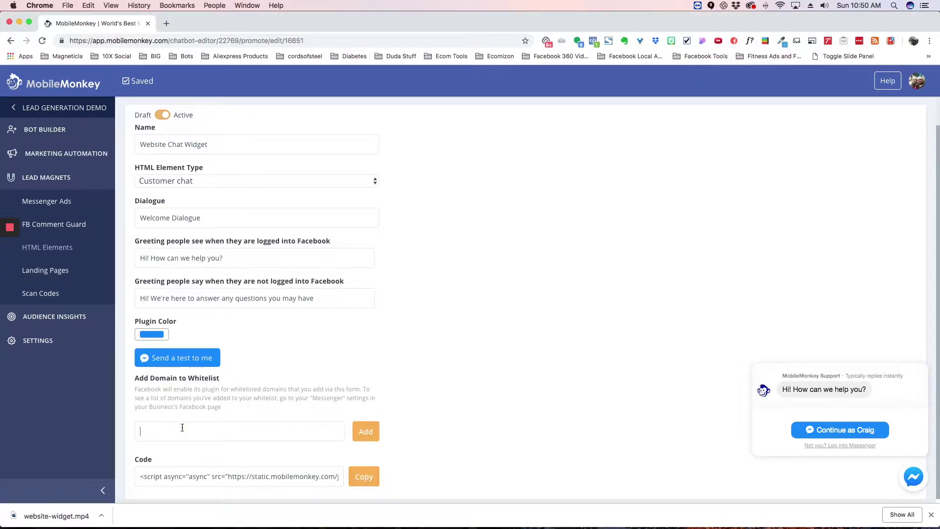
pyautogui.write('https://botsguy.com')
pyautogui.click(365, 478)
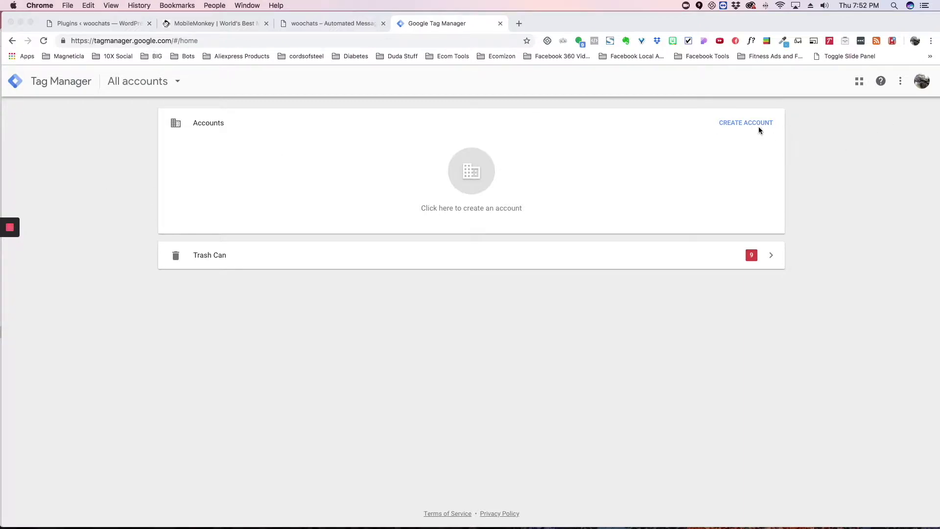
# In Google Tag Manager, start a new account named MobileMonkey and continue to its container setup
pyautogui.click(745, 123)
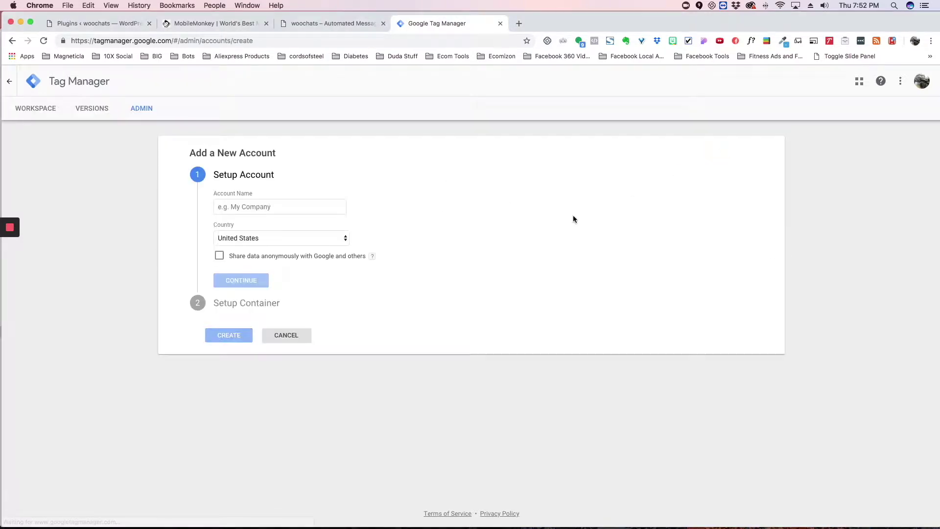
pyautogui.click(288, 209)
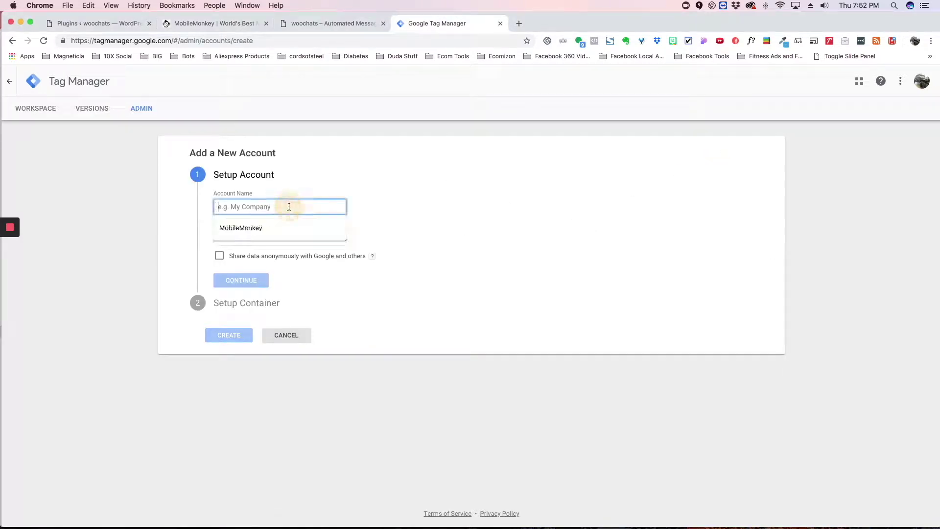
pyautogui.click(262, 228)
pyautogui.click(249, 282)
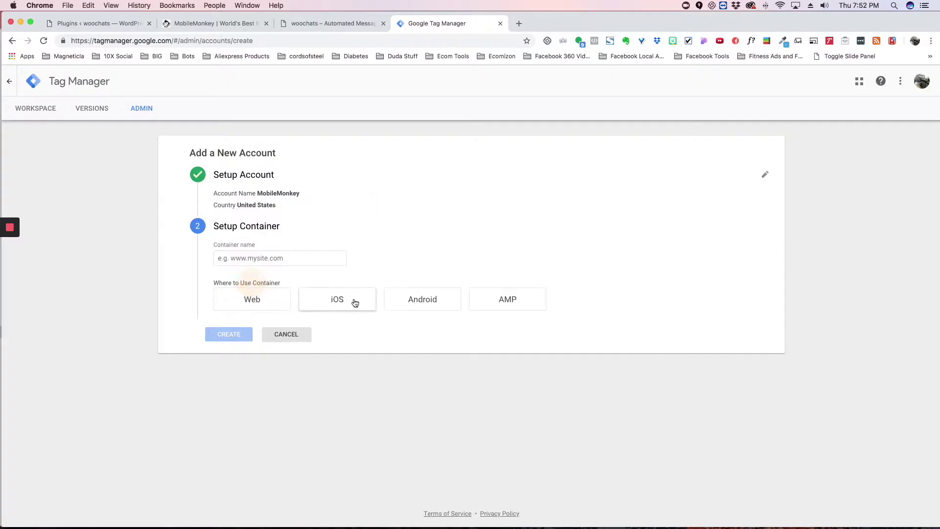
# Create a Web container named woochats.com, accept the terms of service and dismiss the installation code
pyautogui.click(256, 258)
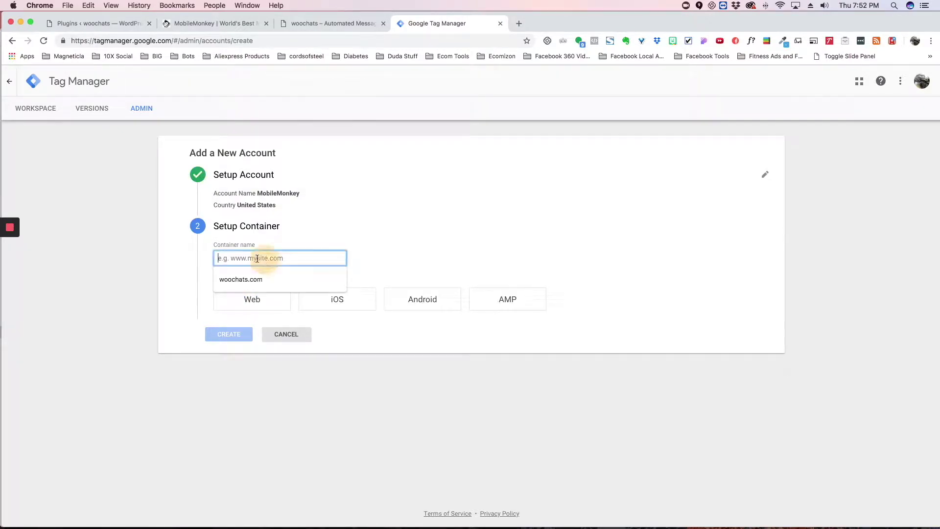
pyautogui.write('woochats.com')
pyautogui.click(187, 263)
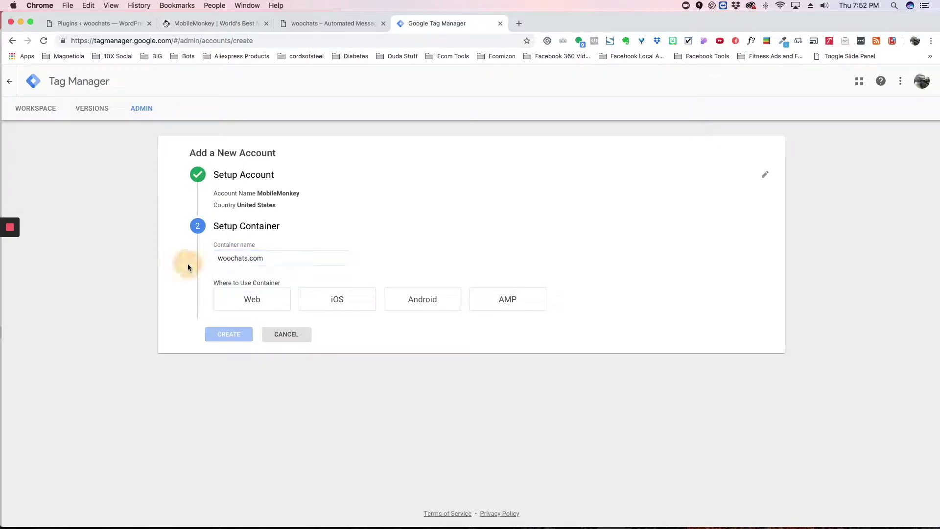
pyautogui.click(243, 296)
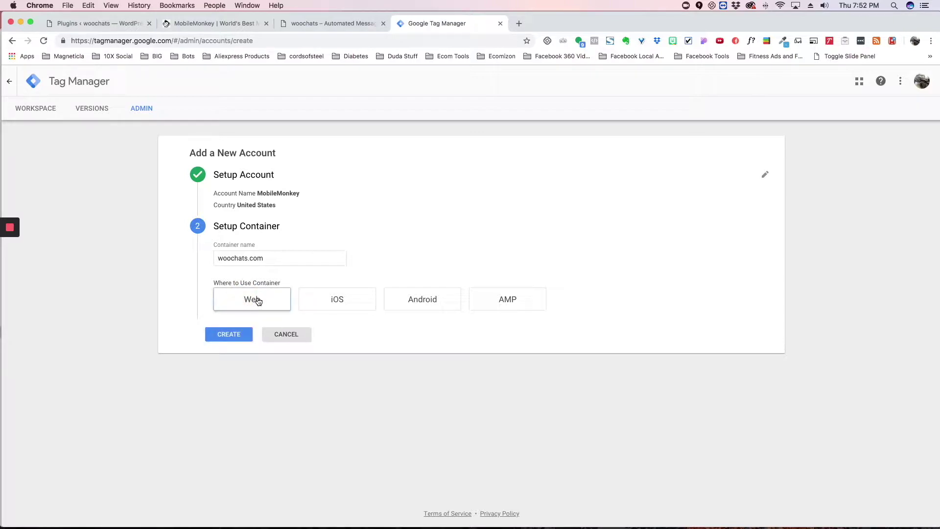
pyautogui.click(228, 335)
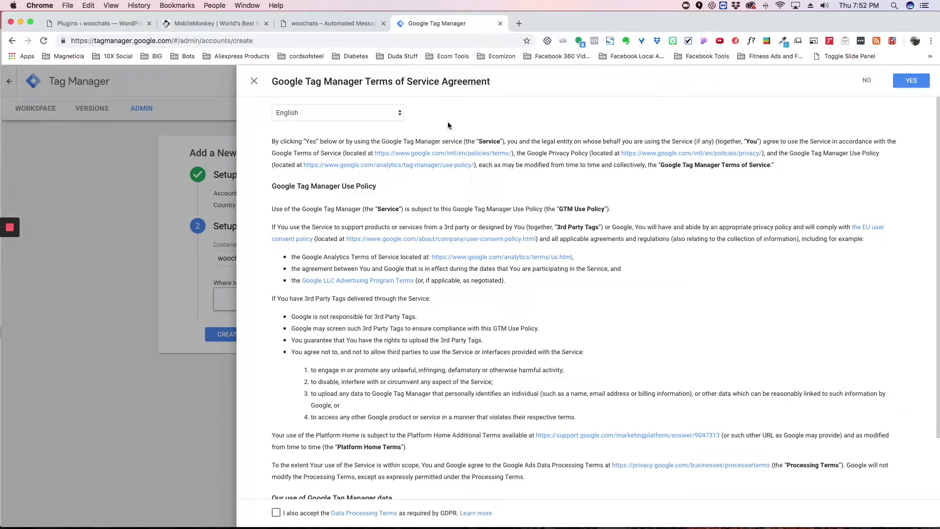
pyautogui.click(911, 81)
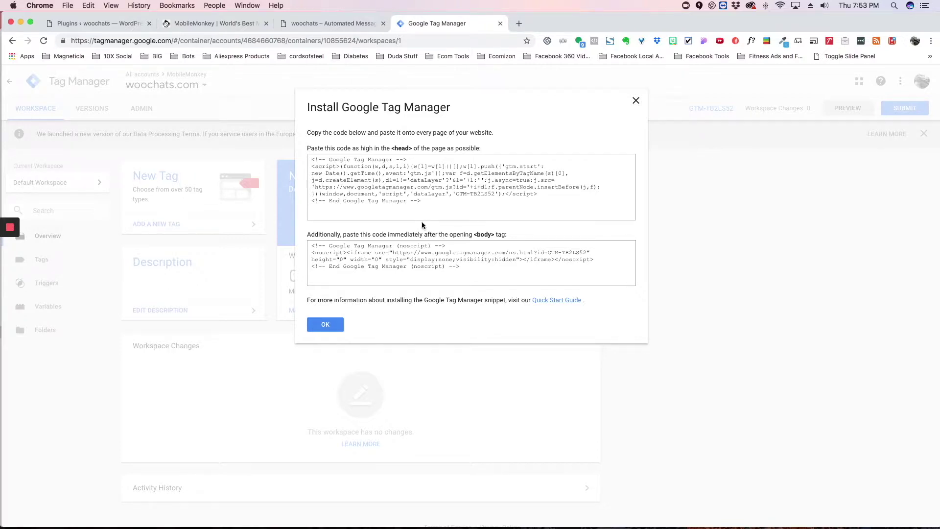
pyautogui.click(635, 102)
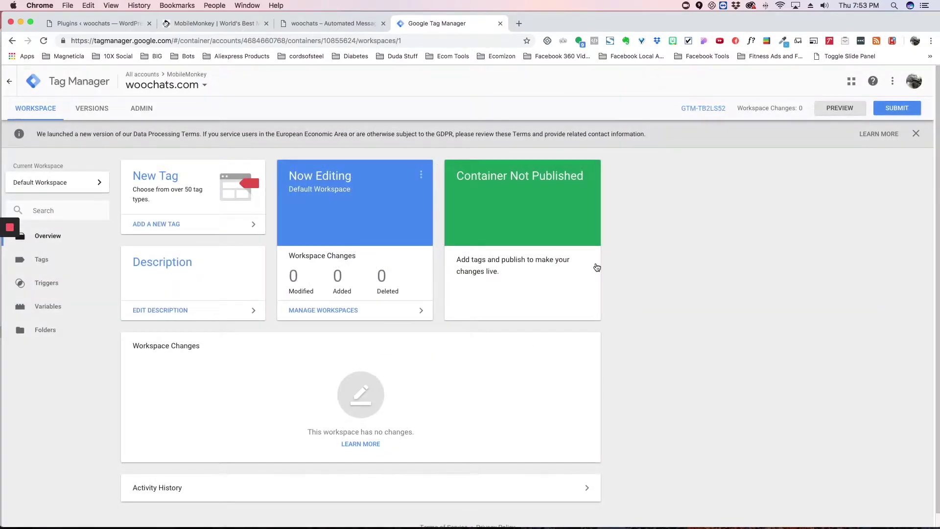
# Add a new tag to the workspace with the Custom HTML tag type
pyautogui.click(162, 177)
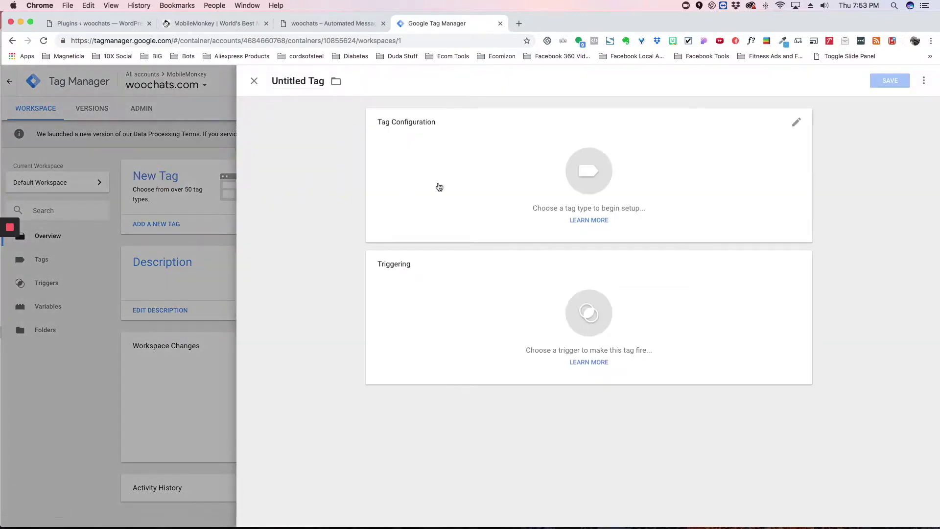
pyautogui.click(585, 171)
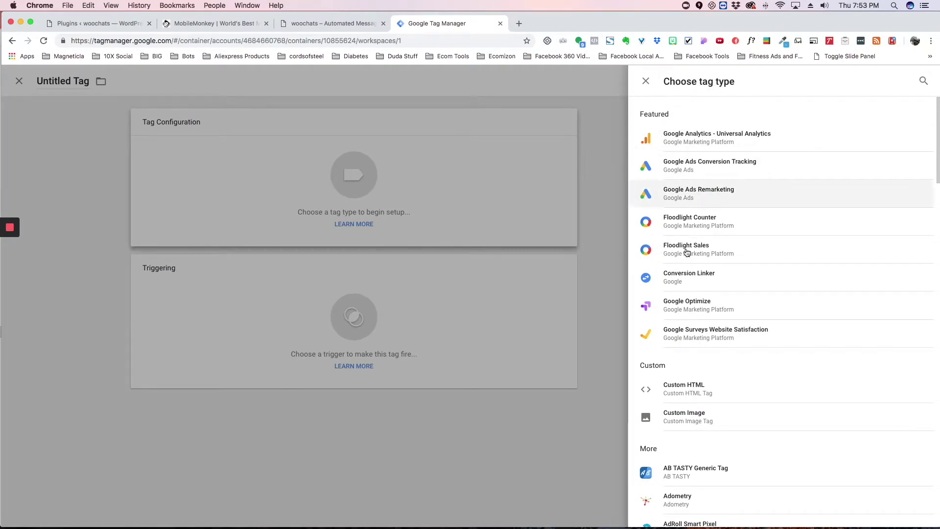
pyautogui.click(682, 385)
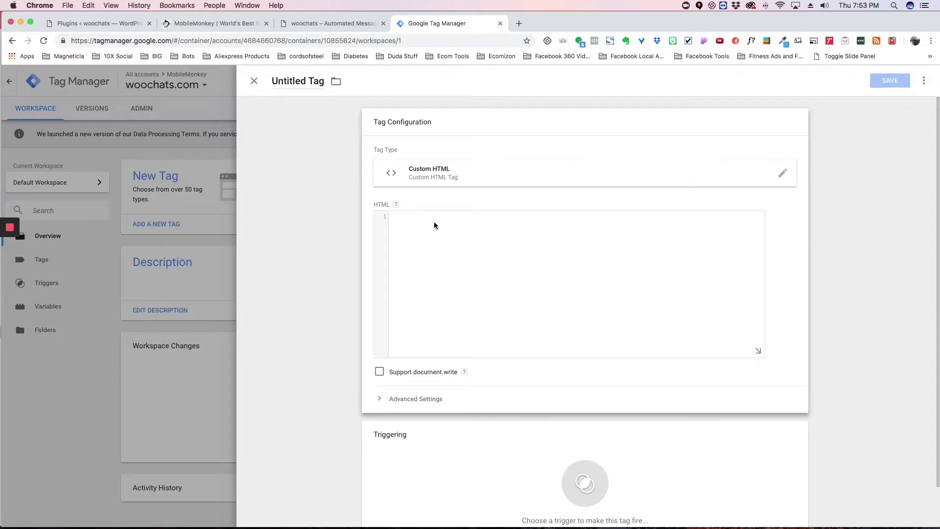
# Get the WooChats Website customer chat code from MobileMonkey and paste it into the Custom HTML tag in Google Tag Manager
pyautogui.click(204, 23)
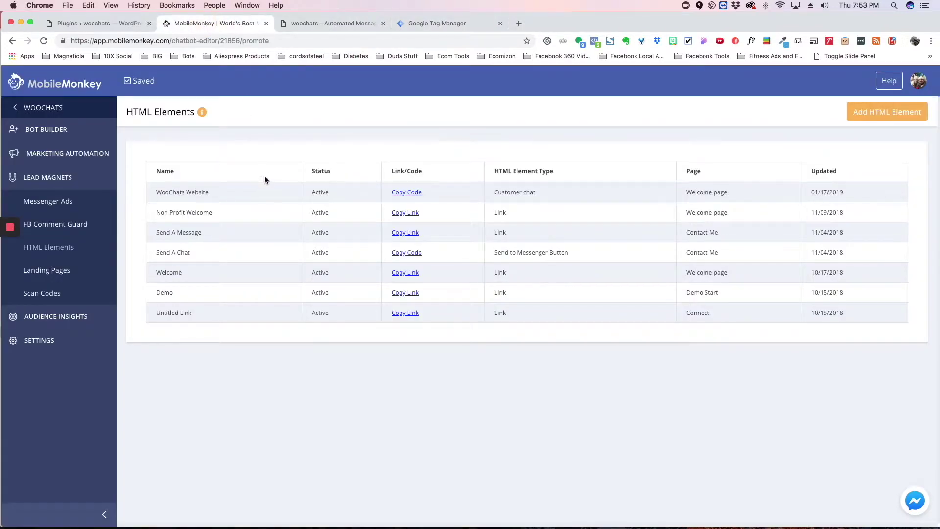
pyautogui.moveTo(258, 195)
pyautogui.click(439, 24)
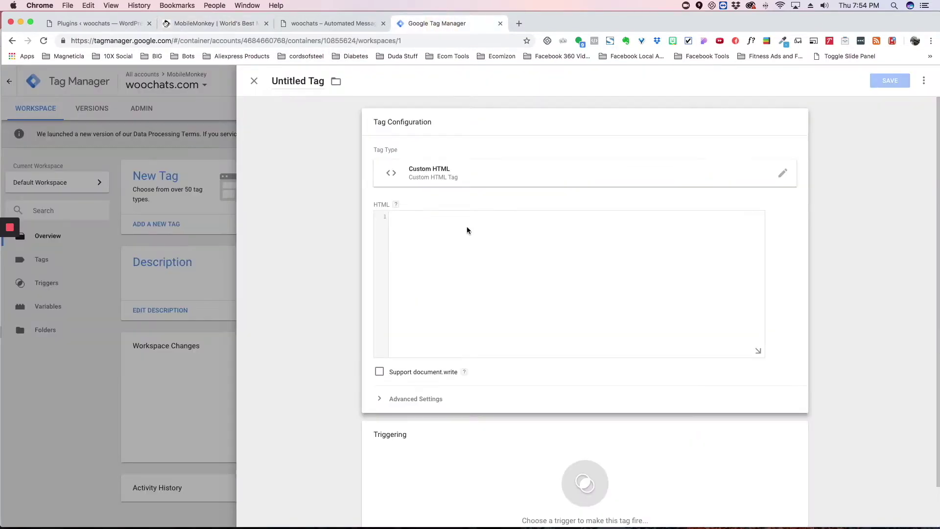
pyautogui.press('super+v')
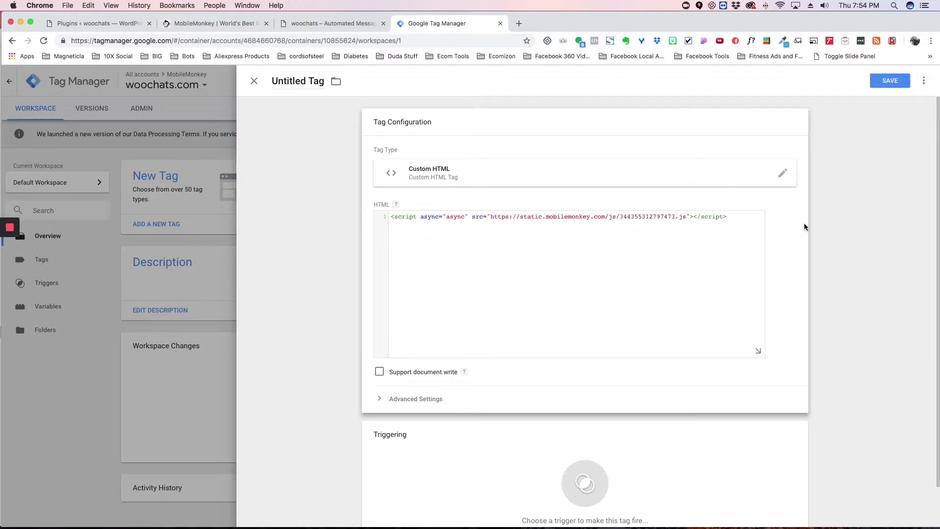
# Set the tag to fire on the All Pages page view trigger
pyautogui.scroll(-2, 372, 335)
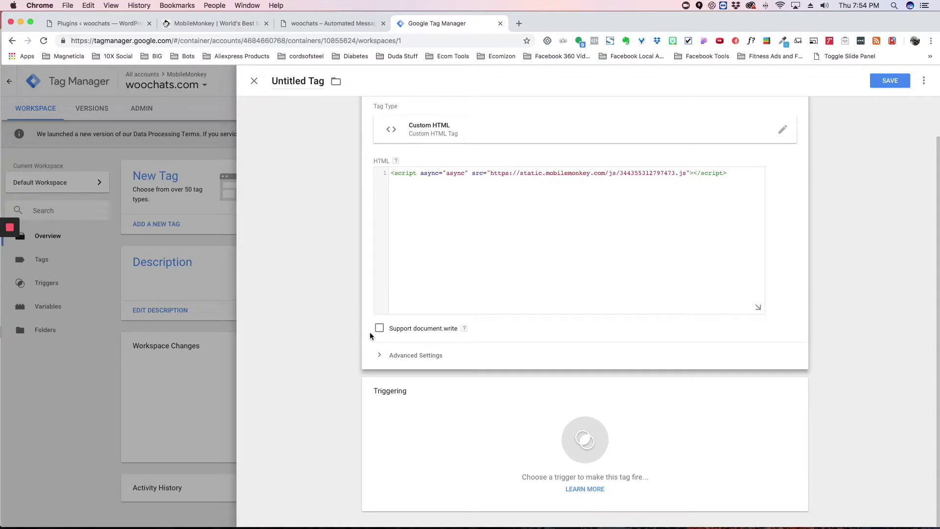
pyautogui.click(584, 440)
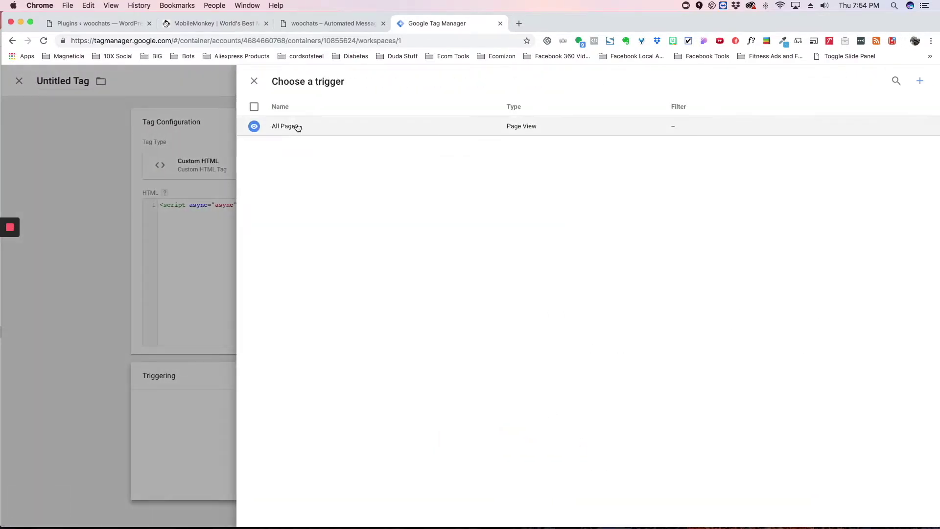
pyautogui.click(297, 127)
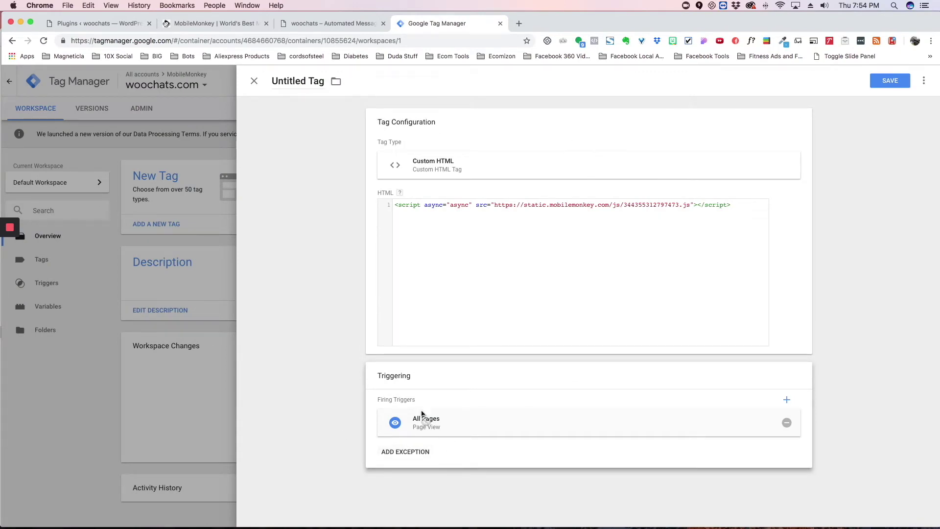
# Save the tag under the name MobileMonkey
pyautogui.click(890, 81)
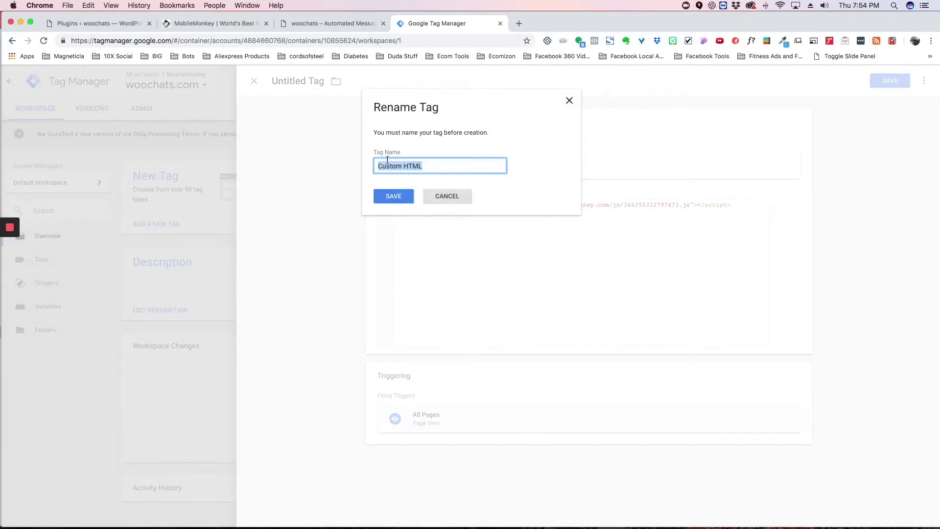
pyautogui.write('MobileMonkey')
pyautogui.click(383, 196)
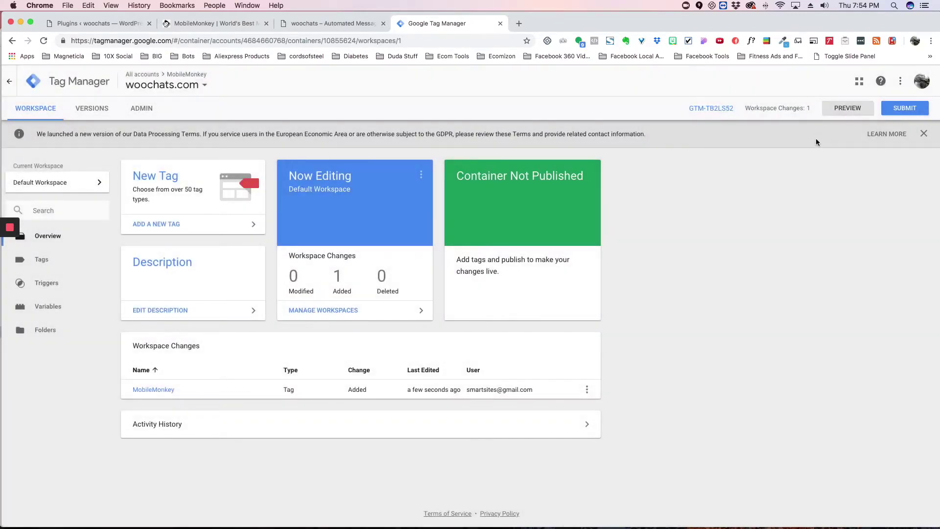
# Submit the workspace changes and publish them to the Live environment without a version name or description
pyautogui.click(900, 108)
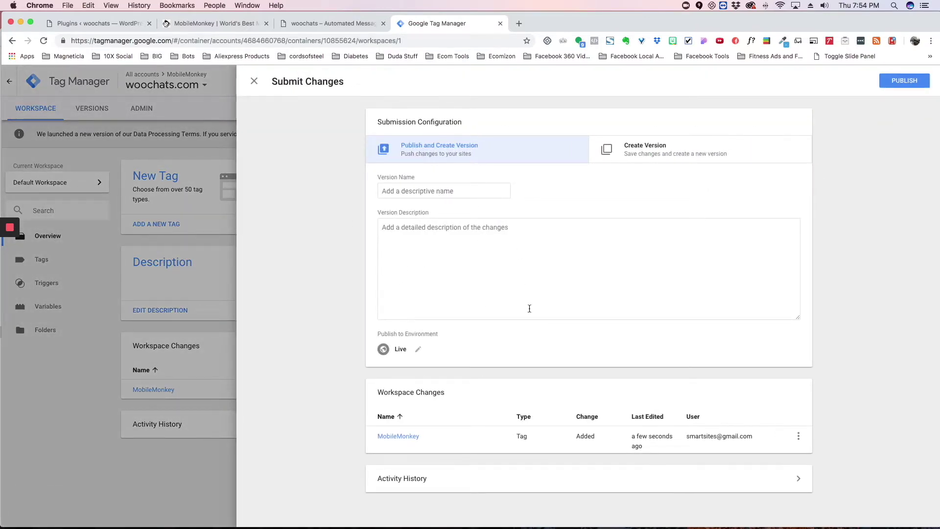
pyautogui.click(904, 82)
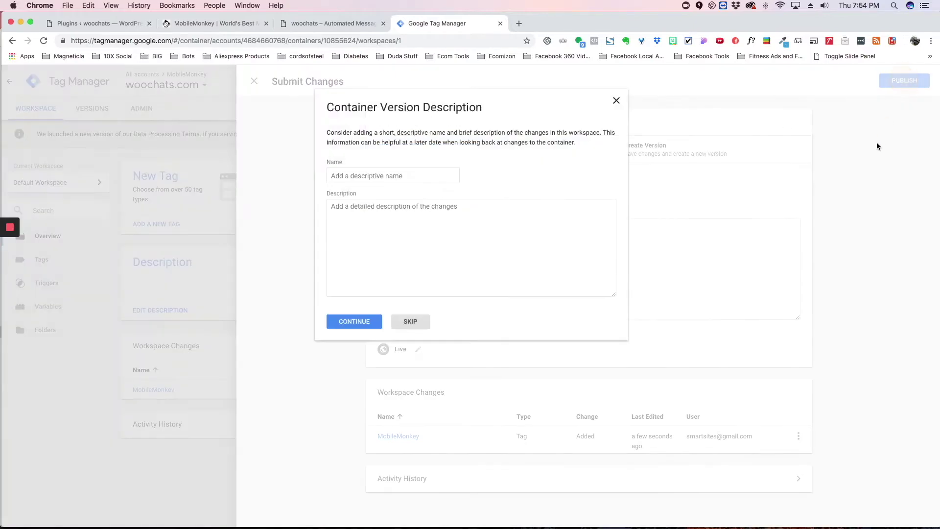
pyautogui.click(345, 321)
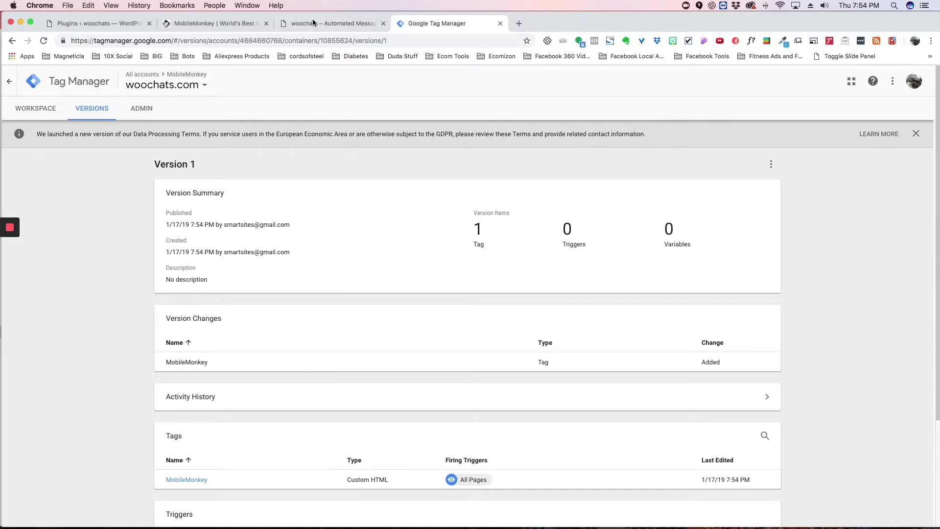
# In the woochats WordPress admin, search new plugins for "google tag manager", then install and activate the plugin named simply Google Tag Manager
pyautogui.click(84, 25)
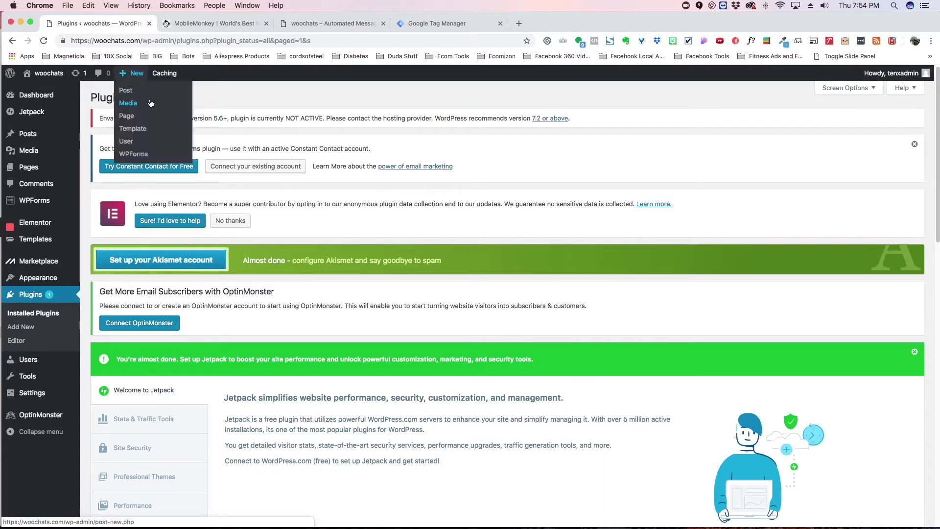
pyautogui.click(156, 99)
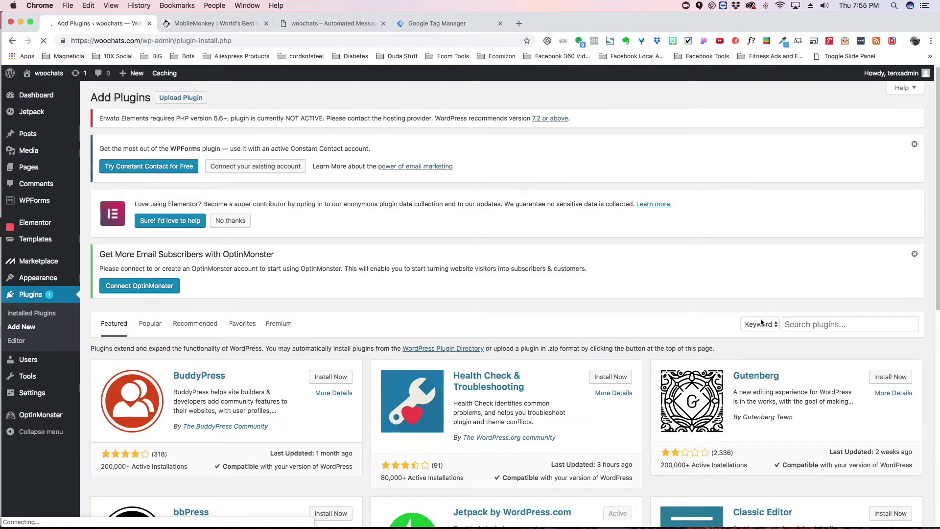
pyautogui.click(818, 323)
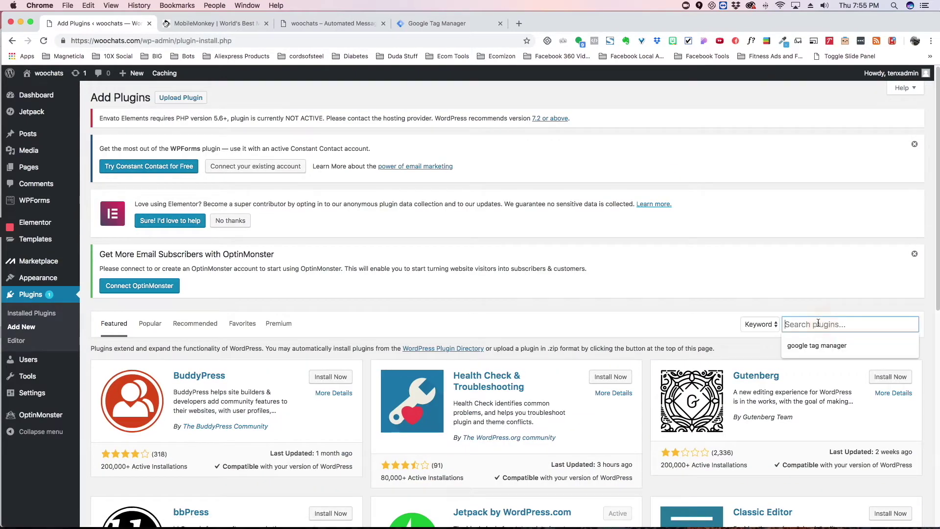
pyautogui.click(815, 347)
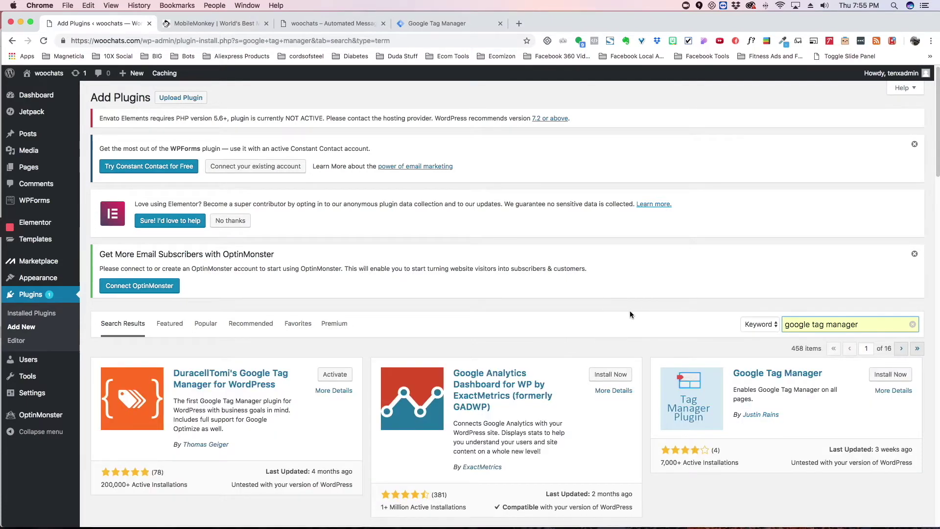
pyautogui.scroll(-3, 665, 315)
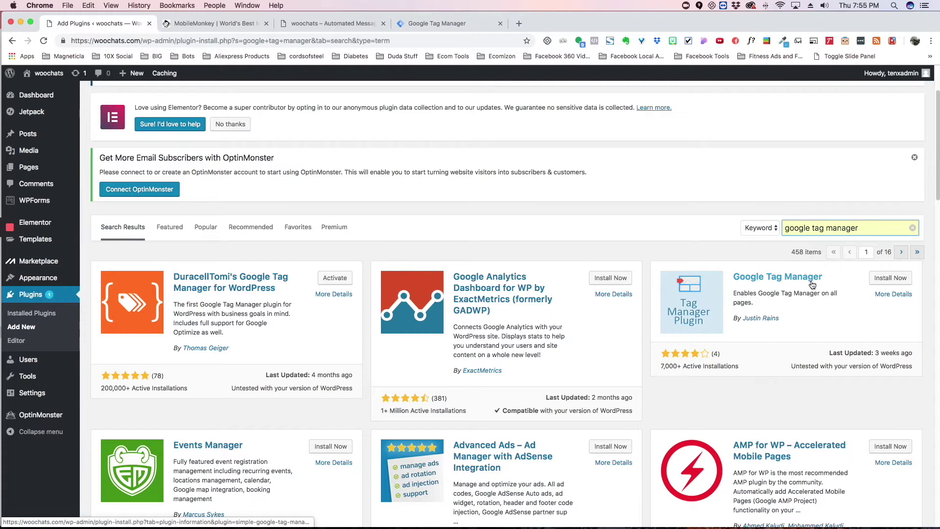
pyautogui.click(898, 278)
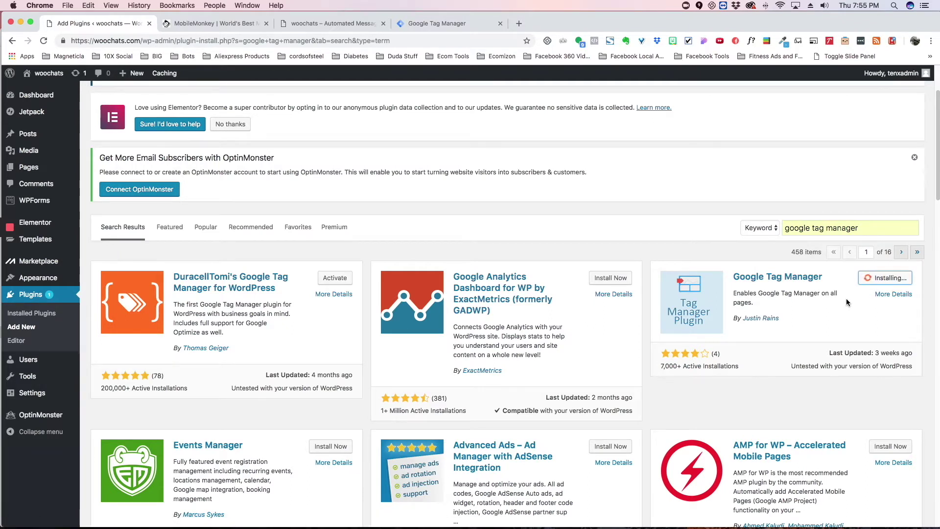
pyautogui.click(894, 278)
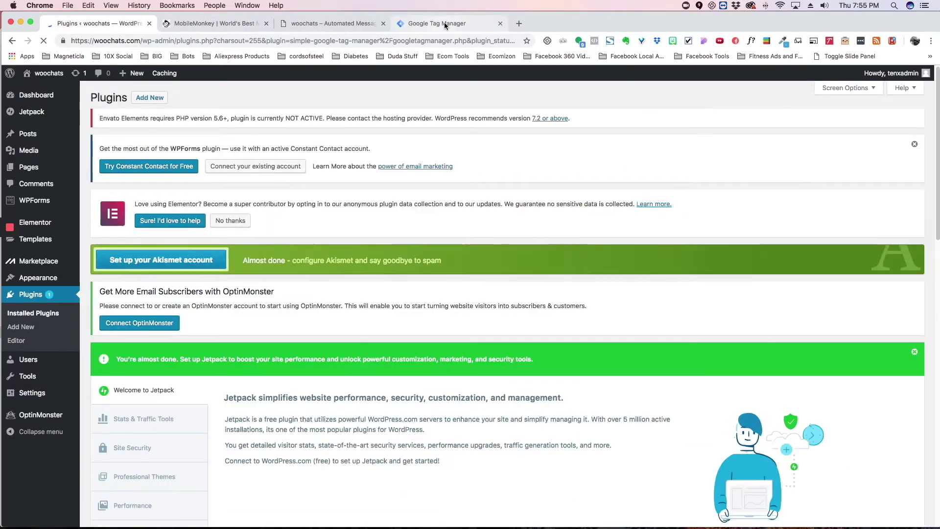
# Copy the woochats.com container ID GTM-TB2LS52 from Google Tag Manager and save it as the tag ID in WordPress's Google Tag Manager settings
pyautogui.click(445, 24)
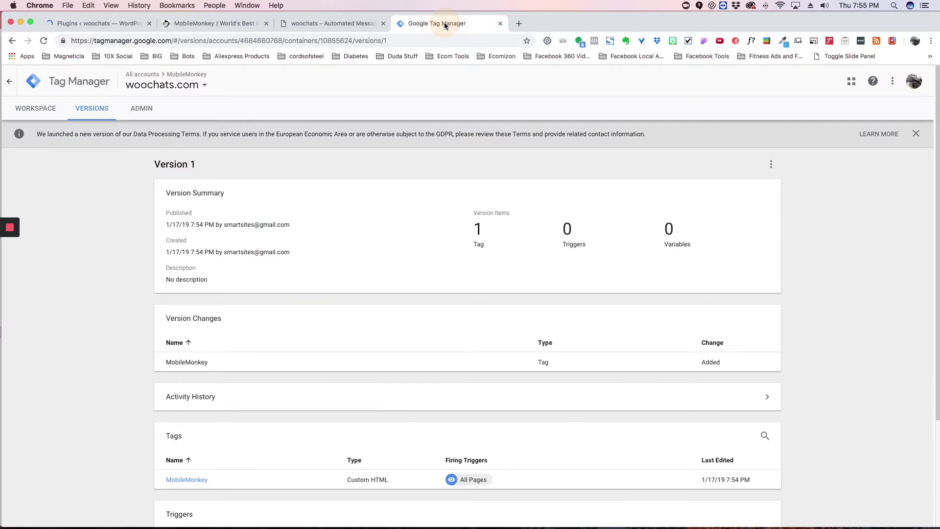
pyautogui.click(9, 84)
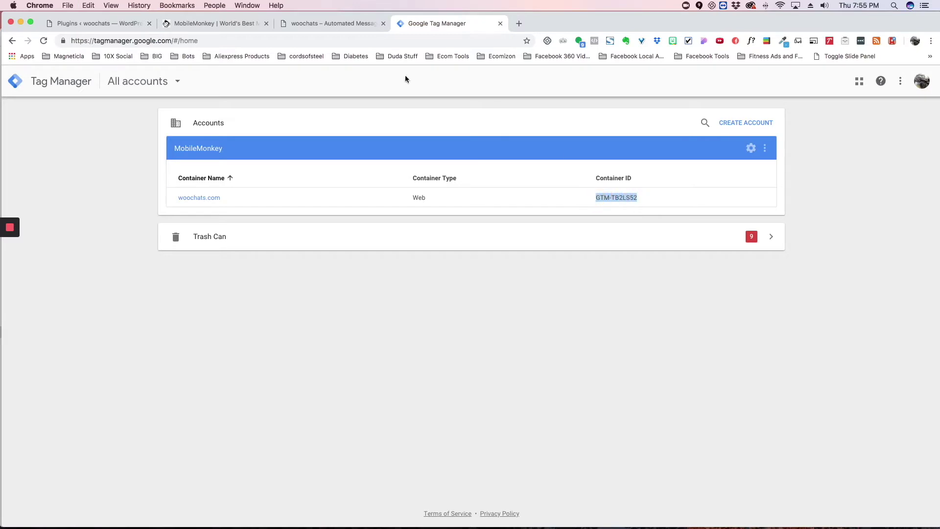
pyautogui.click(107, 22)
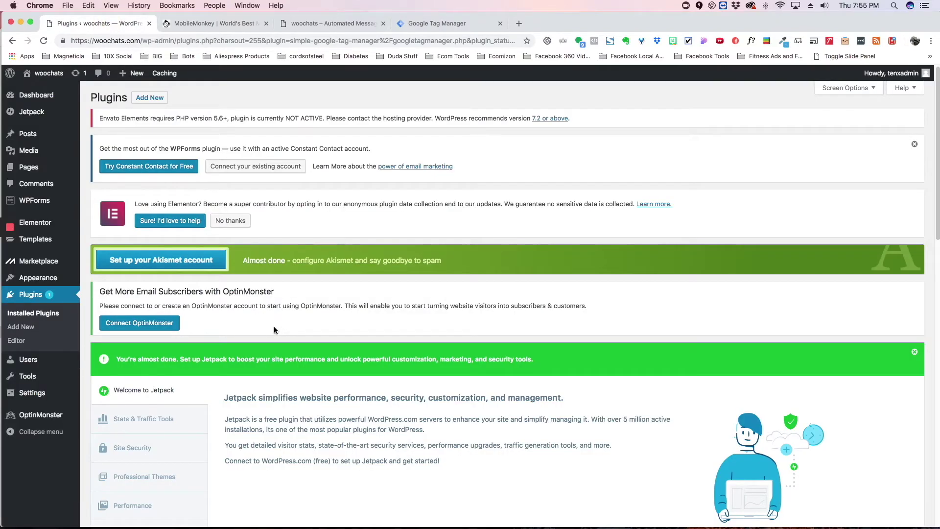
pyautogui.scroll(-5, 274, 326)
pyautogui.moveTo(31, 392)
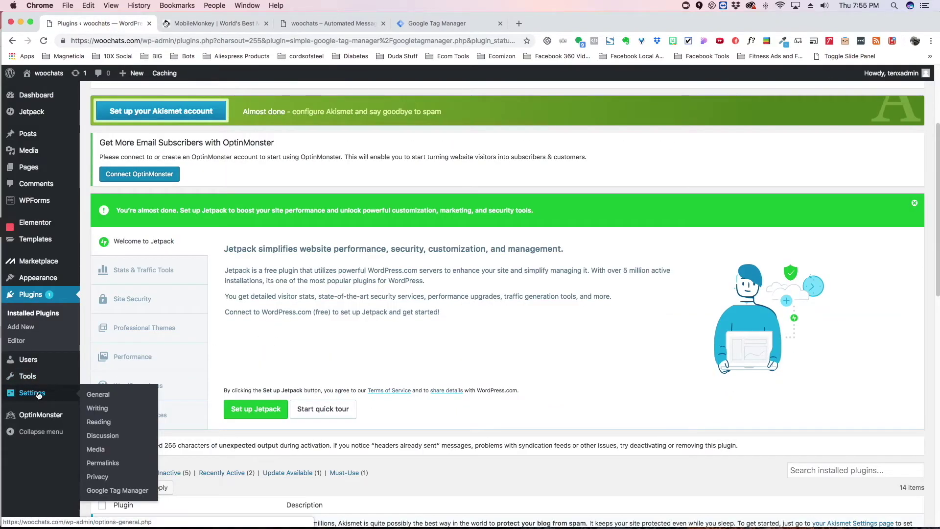
pyautogui.click(113, 491)
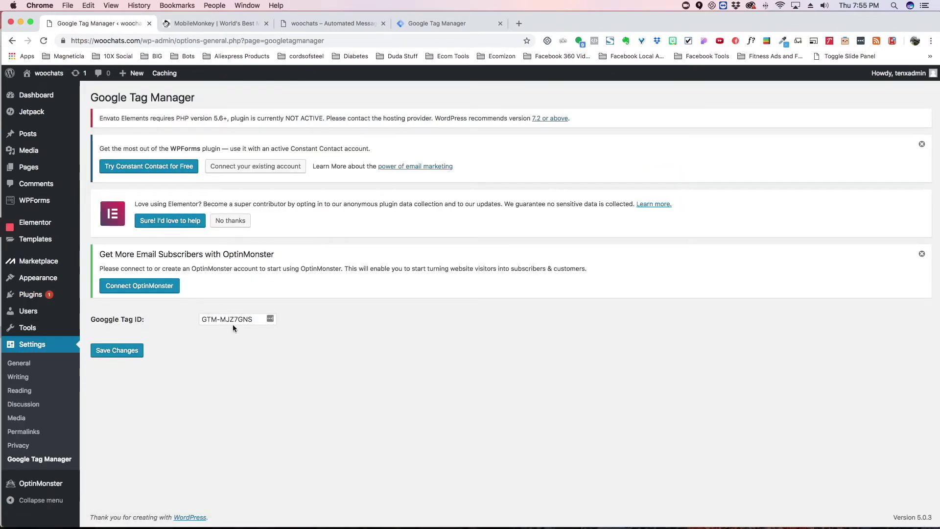
pyautogui.moveTo(252, 320); pyautogui.dragTo(190, 315)
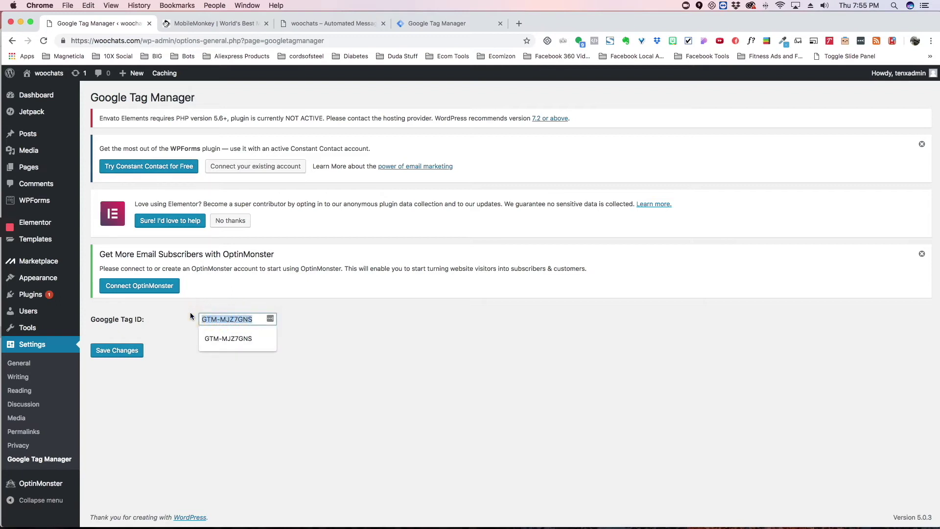
pyautogui.write('GTM-TB2LS52')
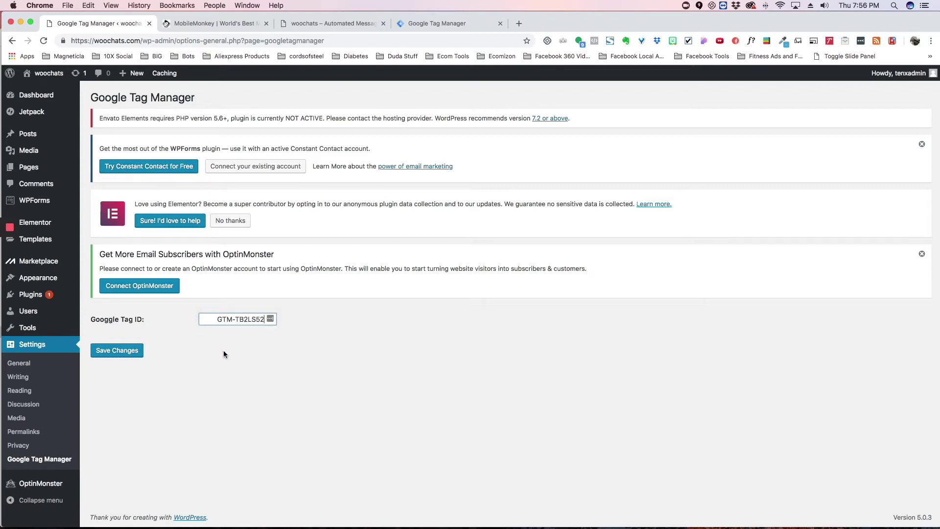
pyautogui.click(123, 352)
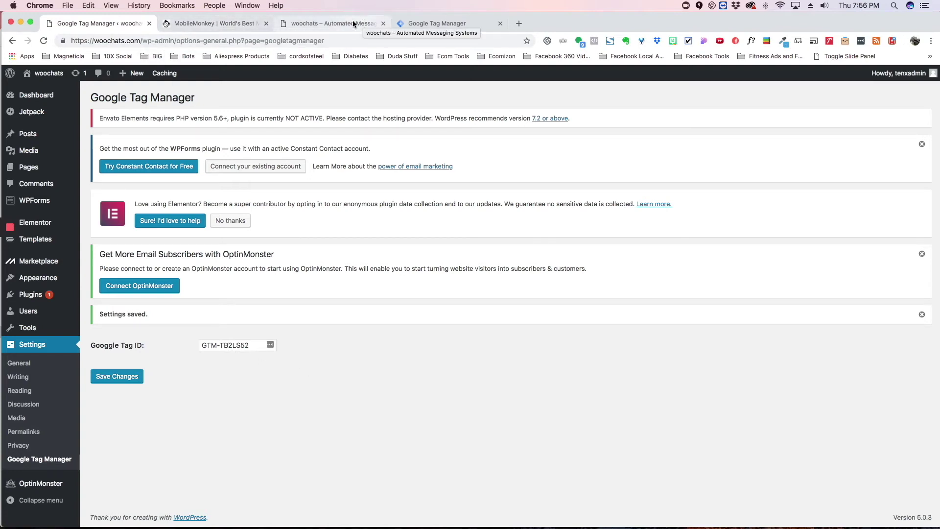
# Reload the woochats.com homepage to check the chat widget on the live site
pyautogui.click(337, 23)
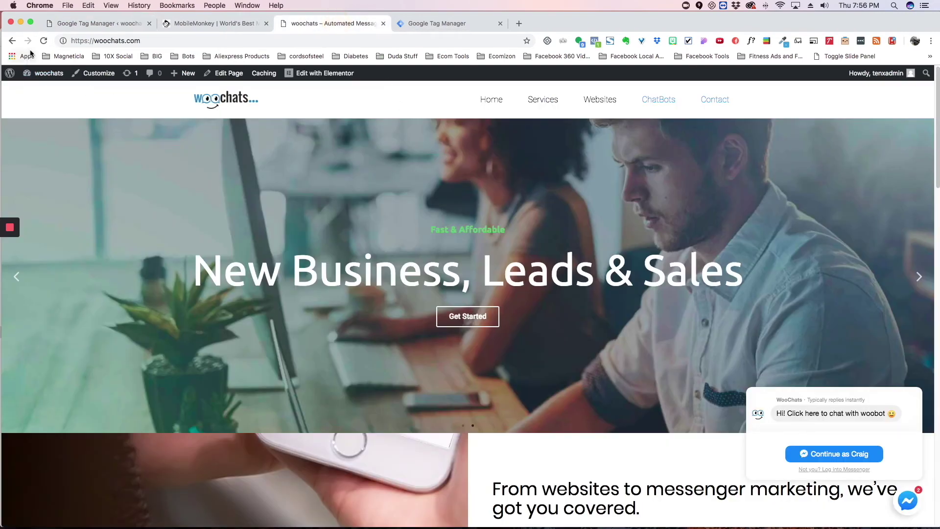
pyautogui.click(44, 41)
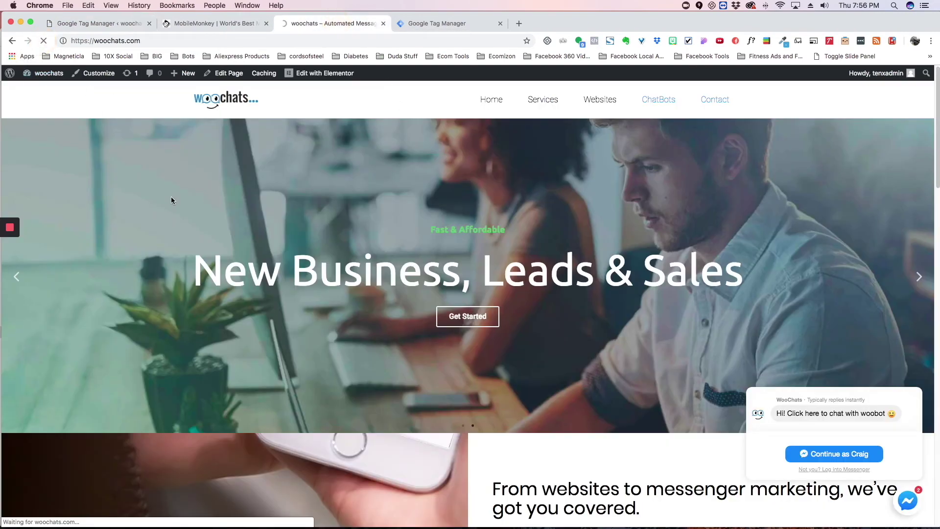